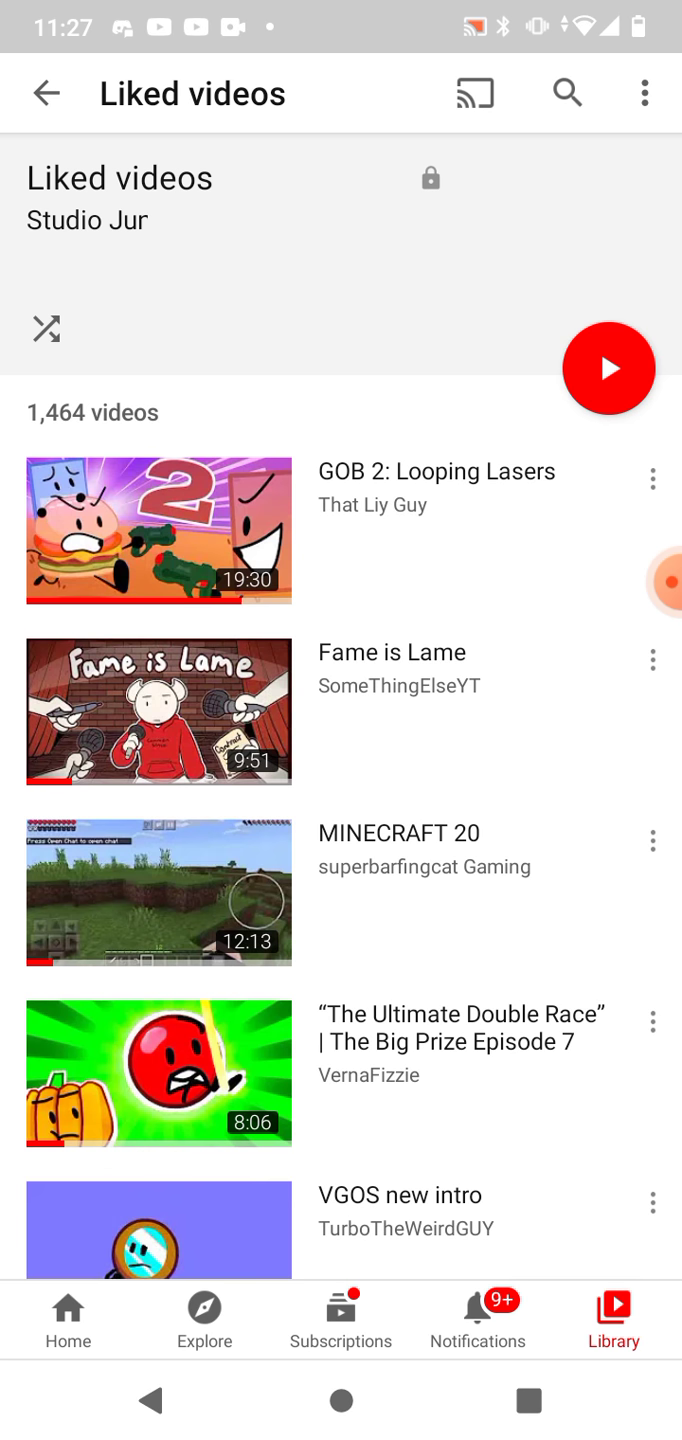
- Open GOB 2: Looping Lasers from Liked videos and seek playback to about 18:30
double_click(506, 248)
click(335, 246)
double_click(338, 248)
click(337, 248)
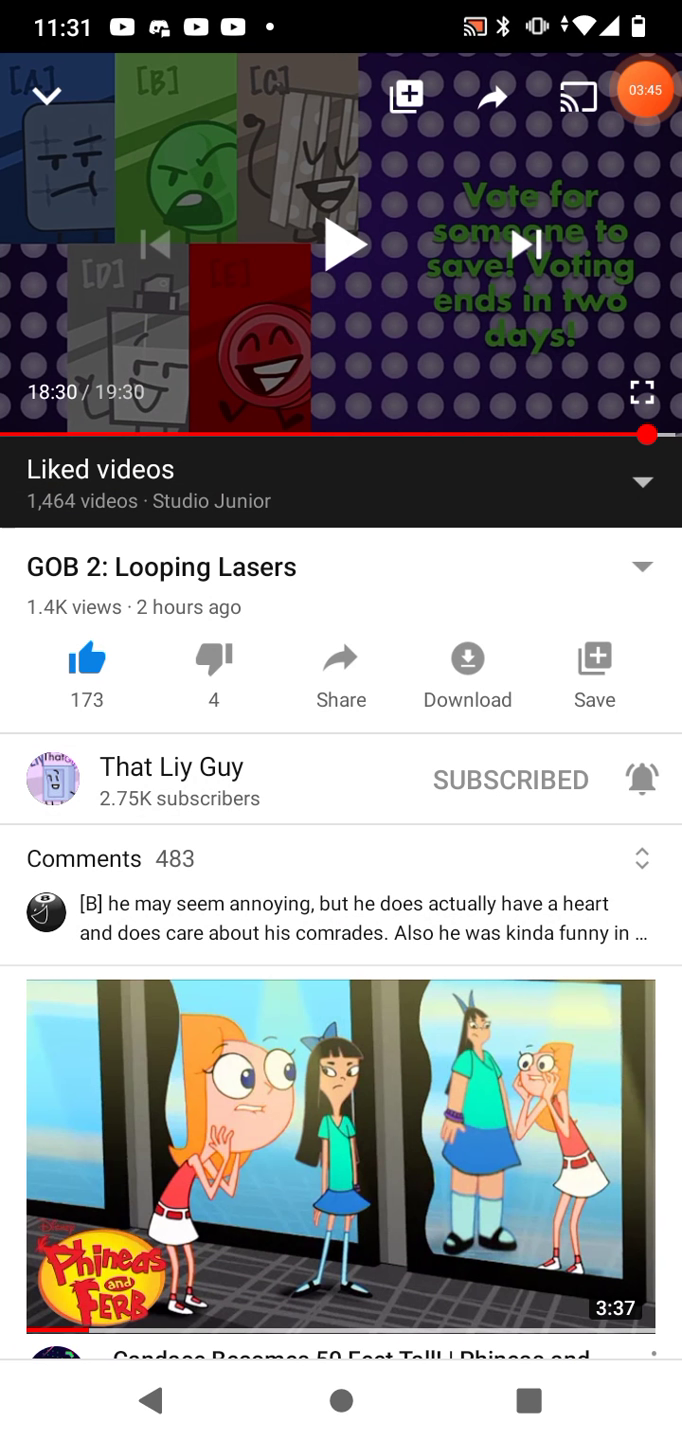
- Open the video's comments and send the public comment '(A(' using the symbols keyboard
click(338, 889)
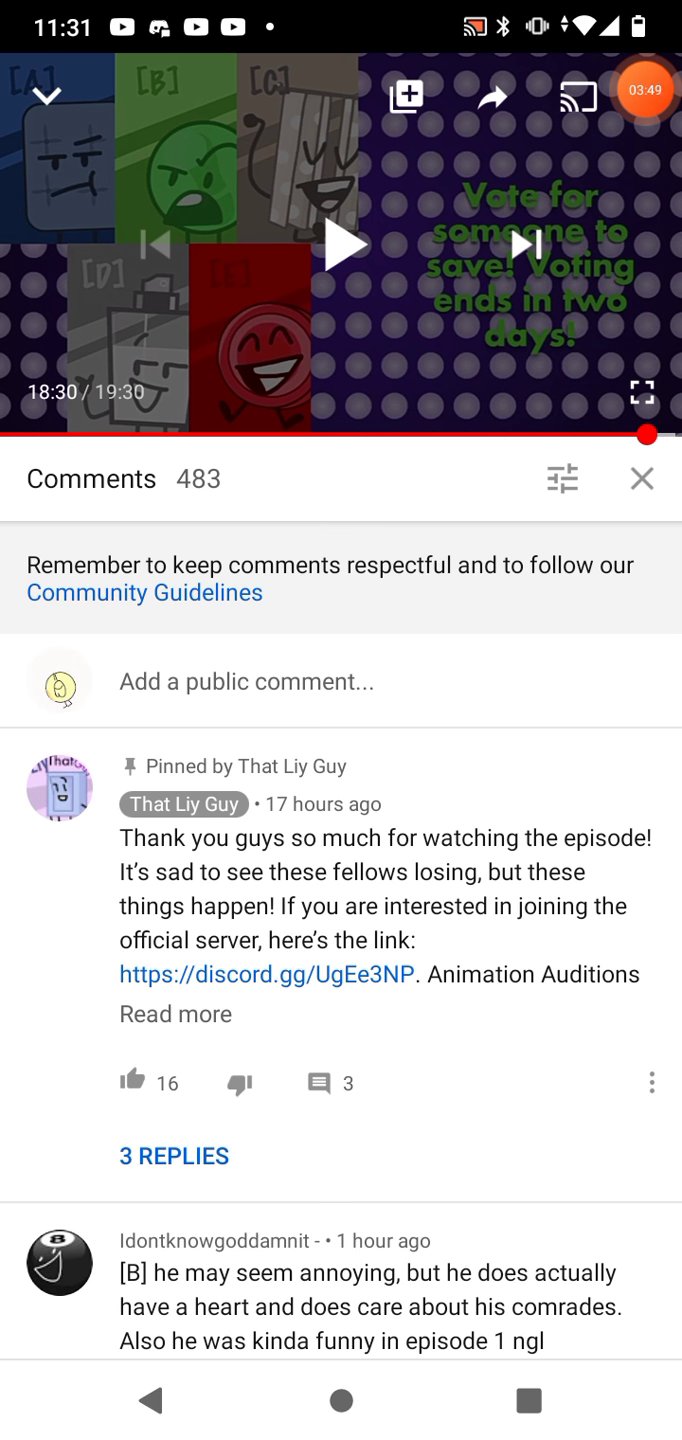
click(246, 681)
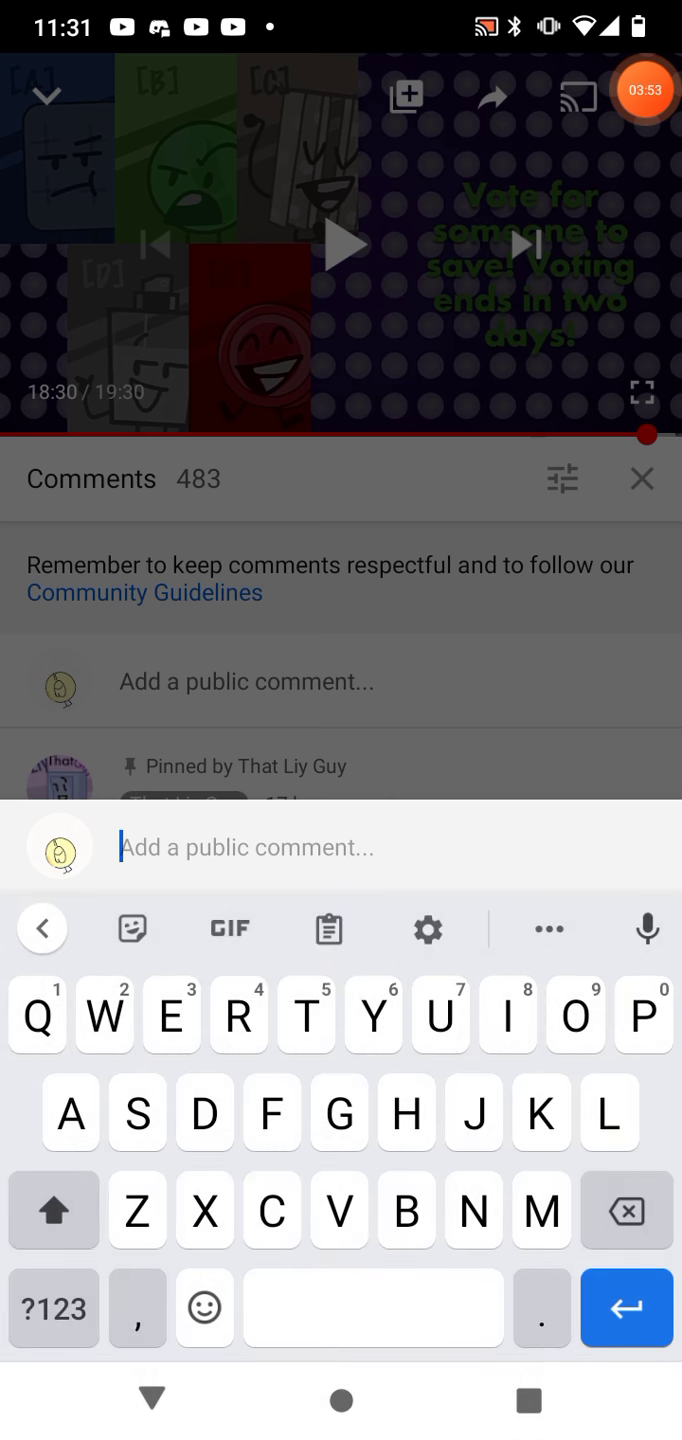
click(52, 1308)
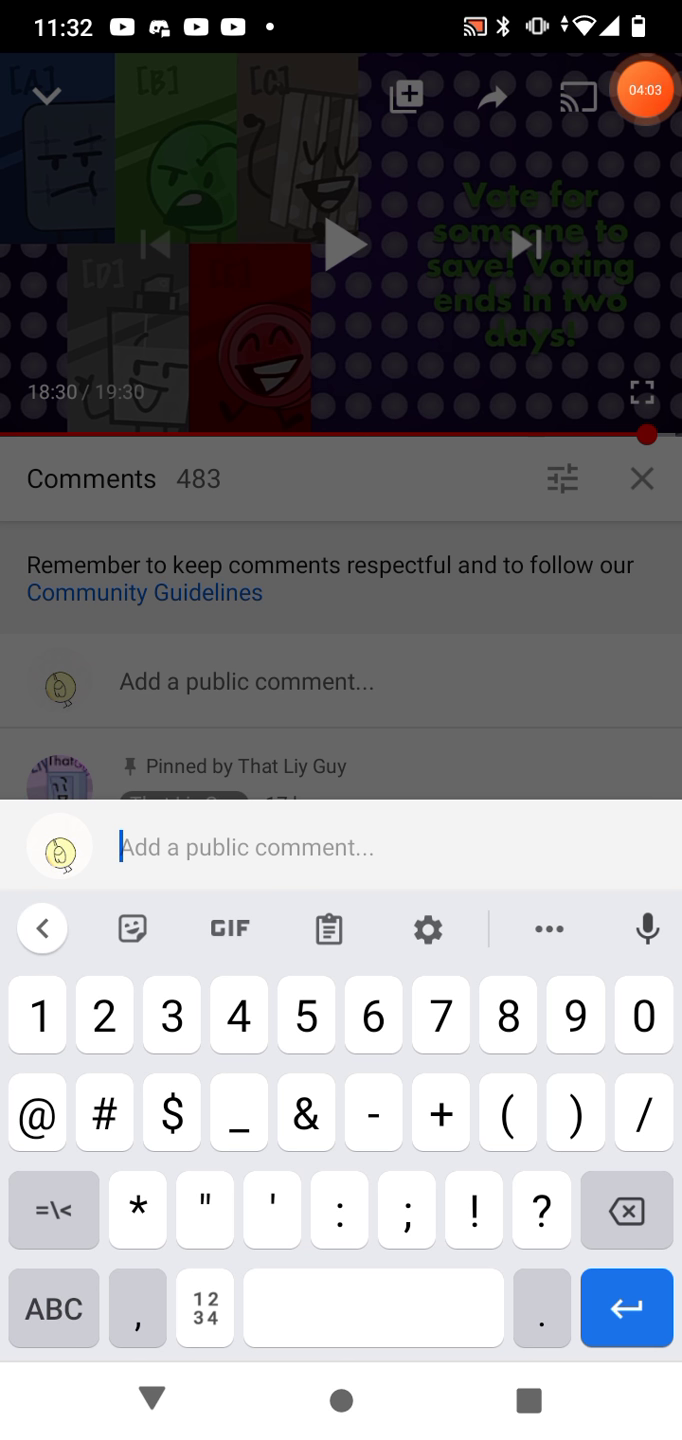
click(53, 1209)
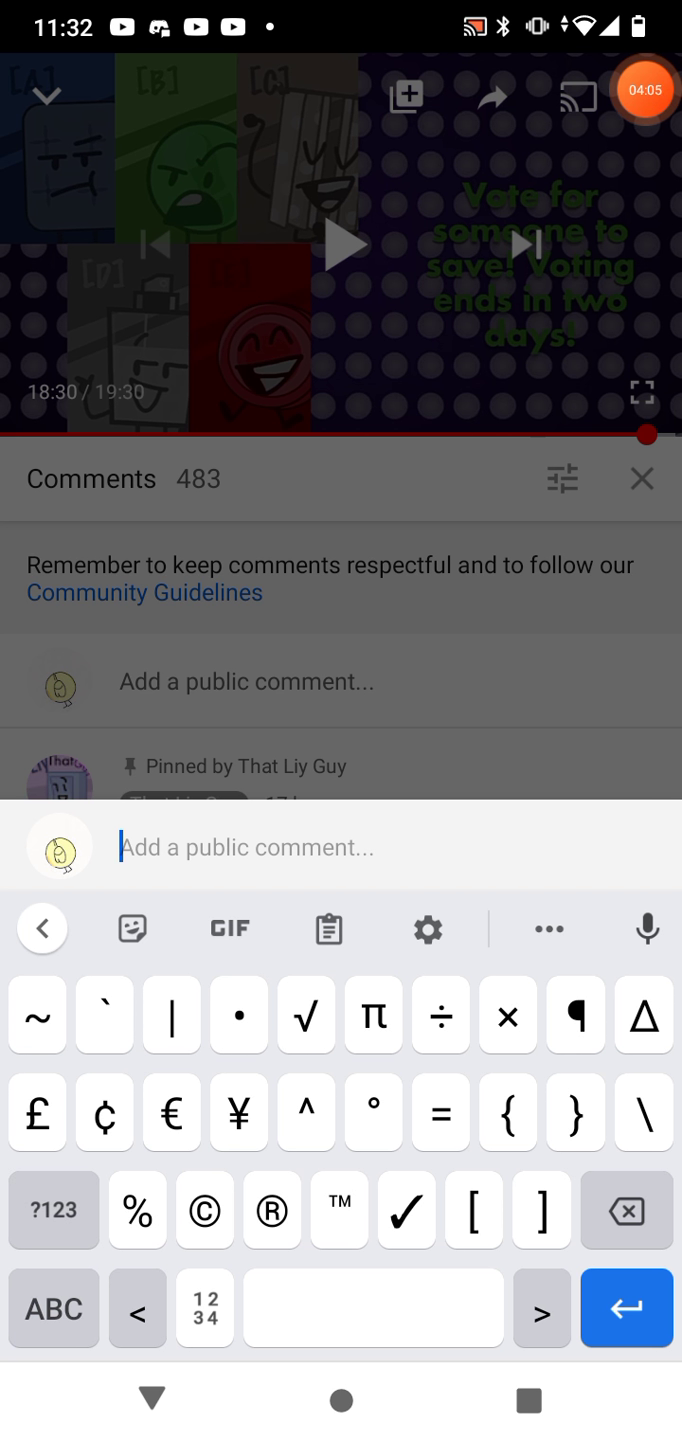
click(53, 1210)
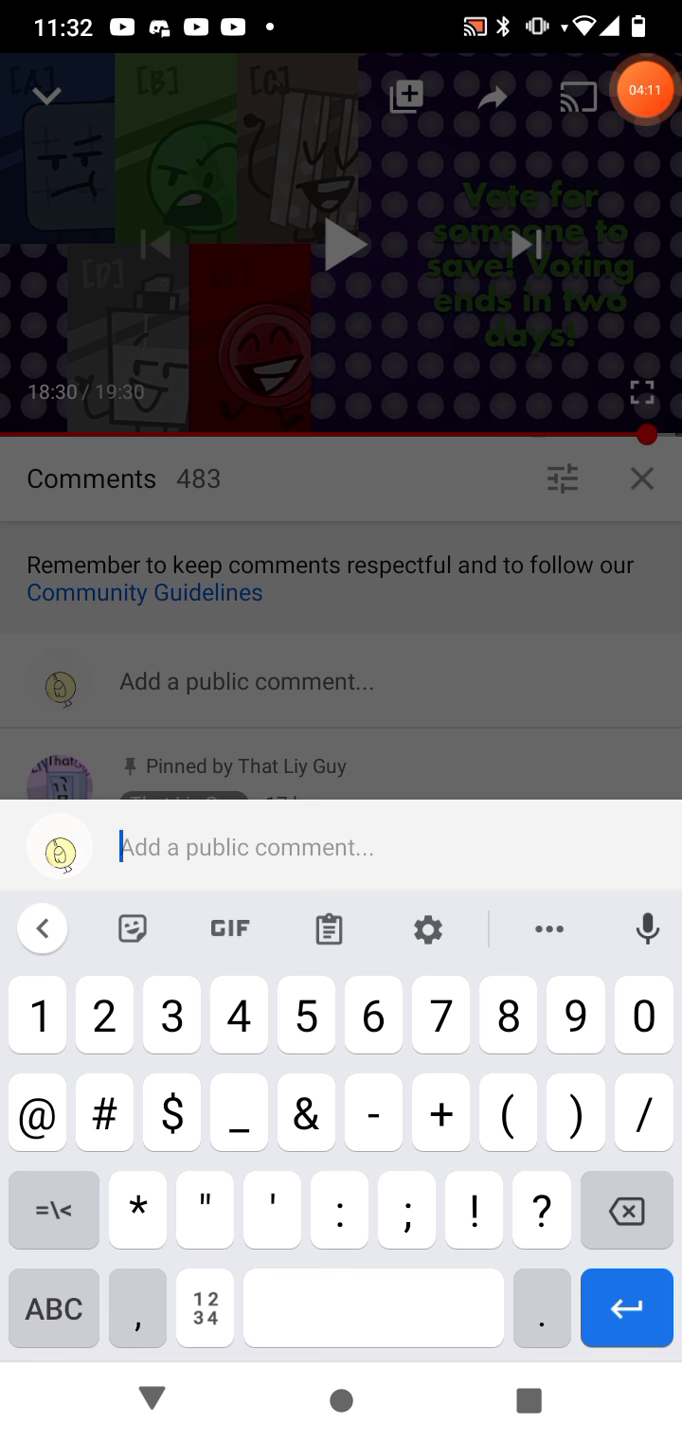
text((A)
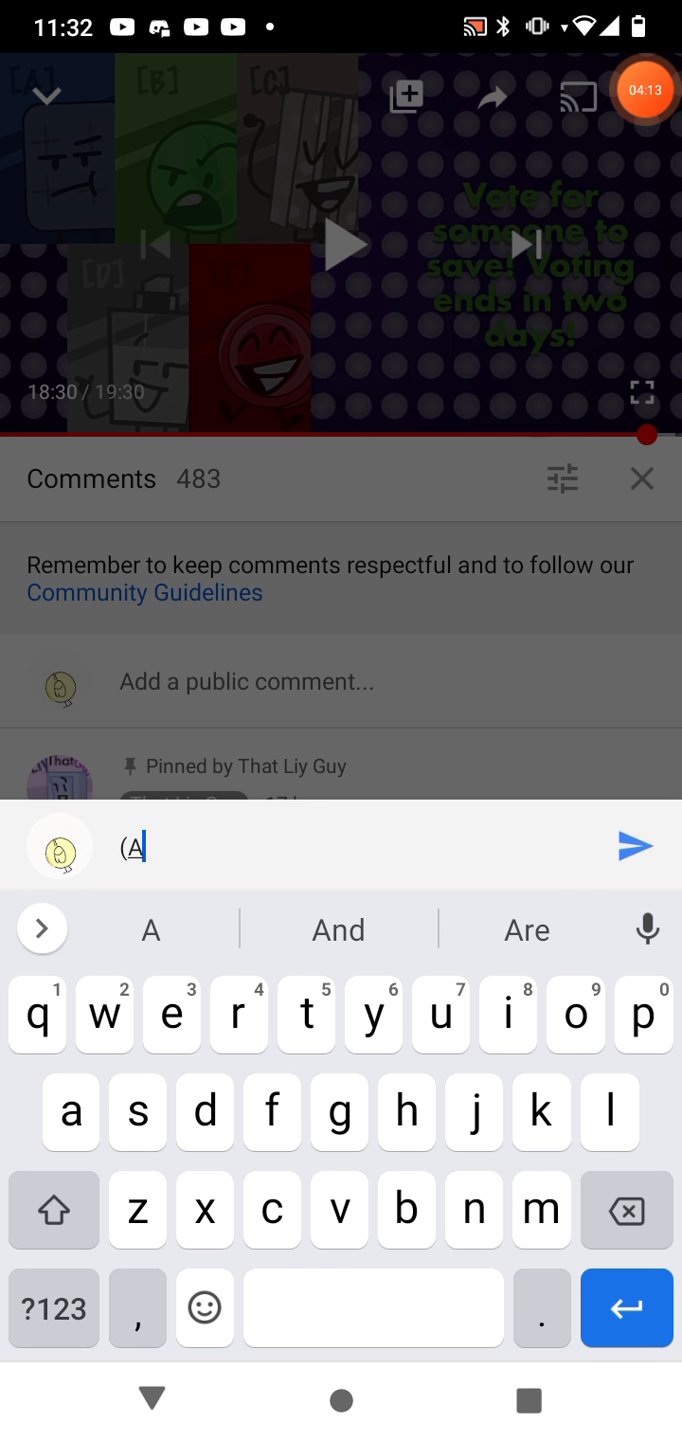
click(53, 1308)
text(()
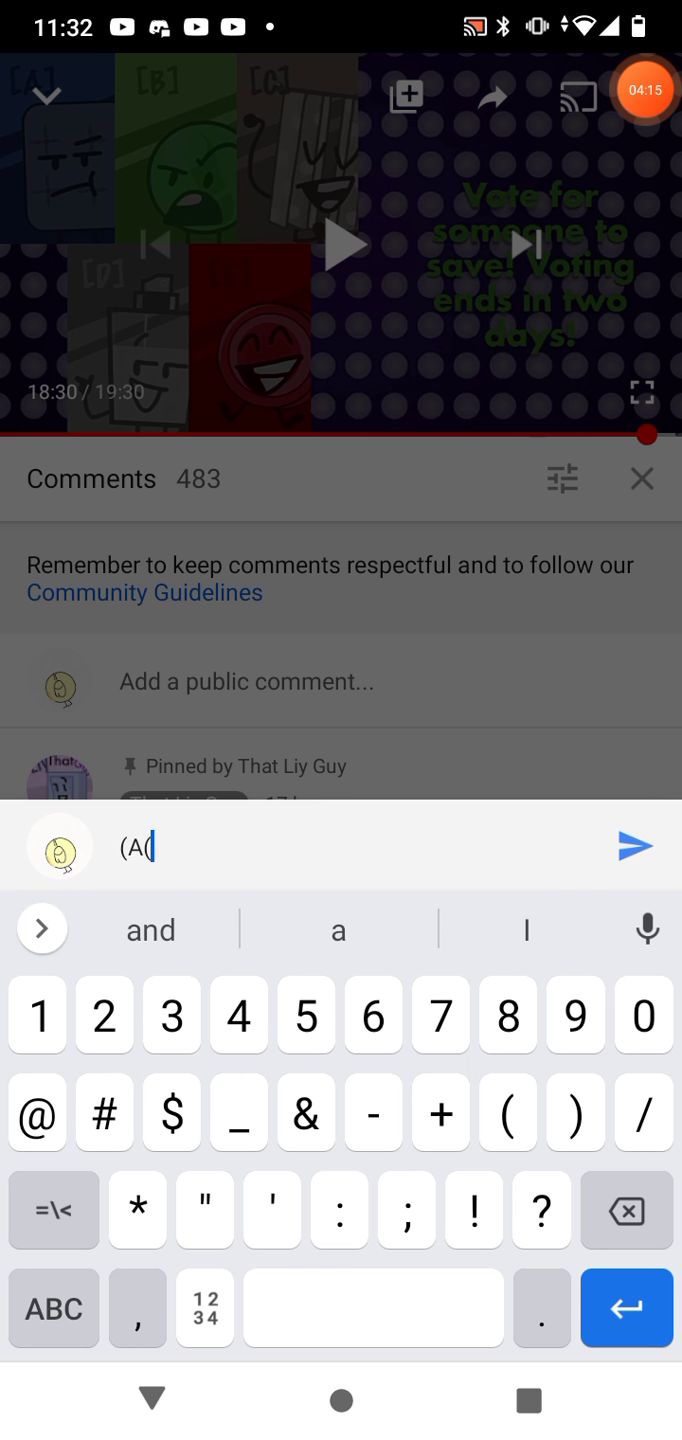
click(635, 845)
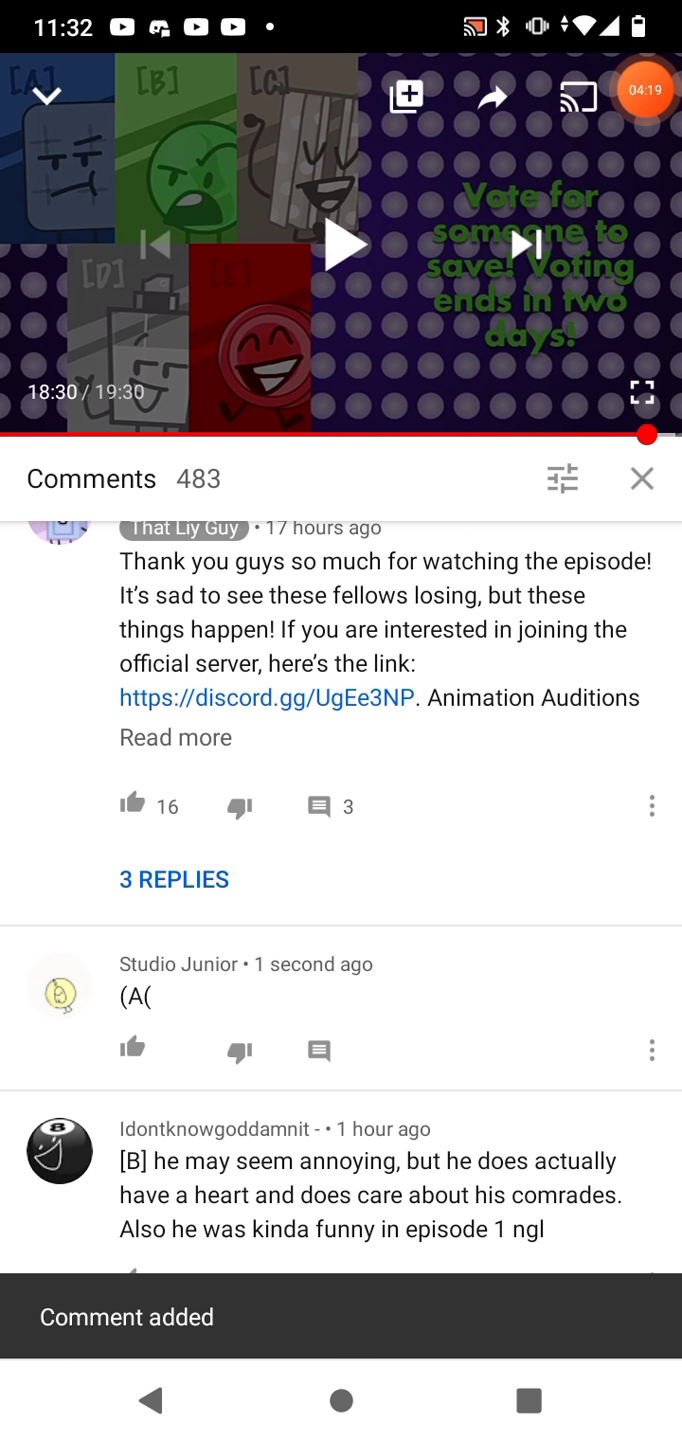
- Open the posted '(A(' comment and delete it via its three-dot menu
click(338, 990)
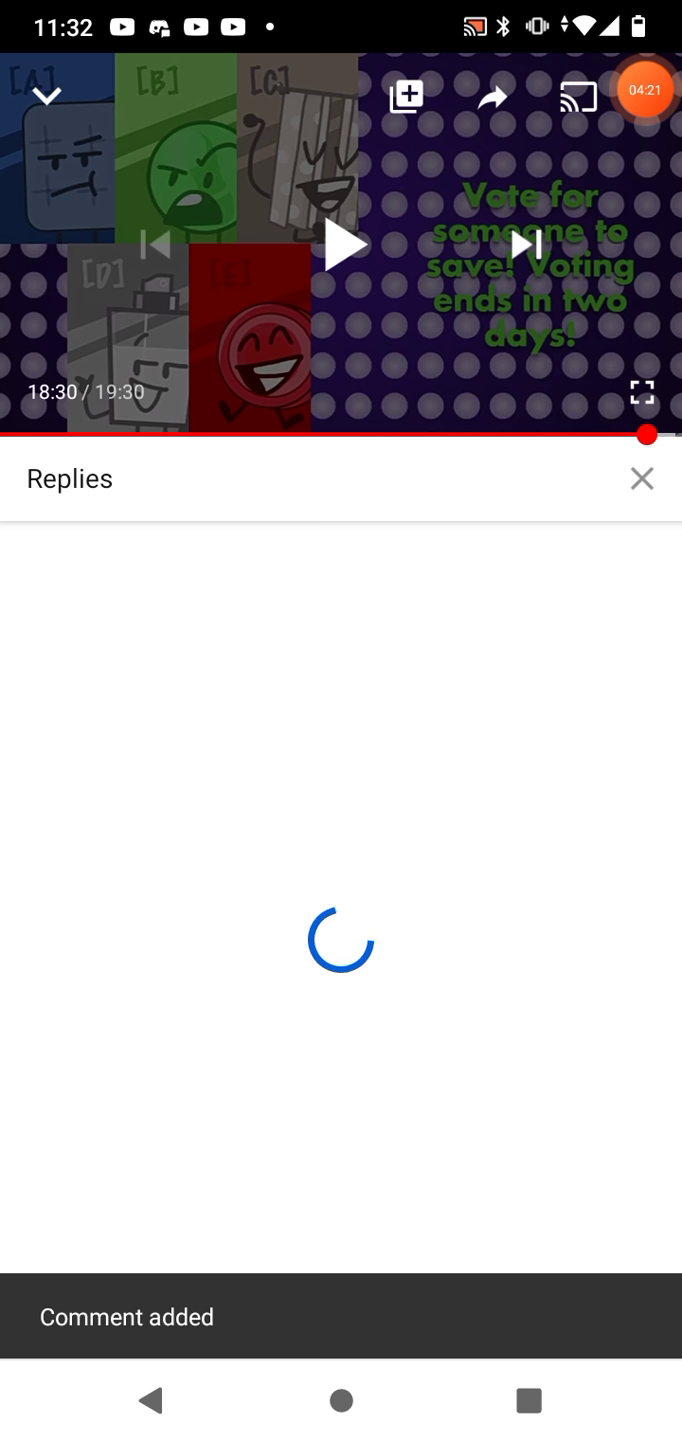
click(221, 731)
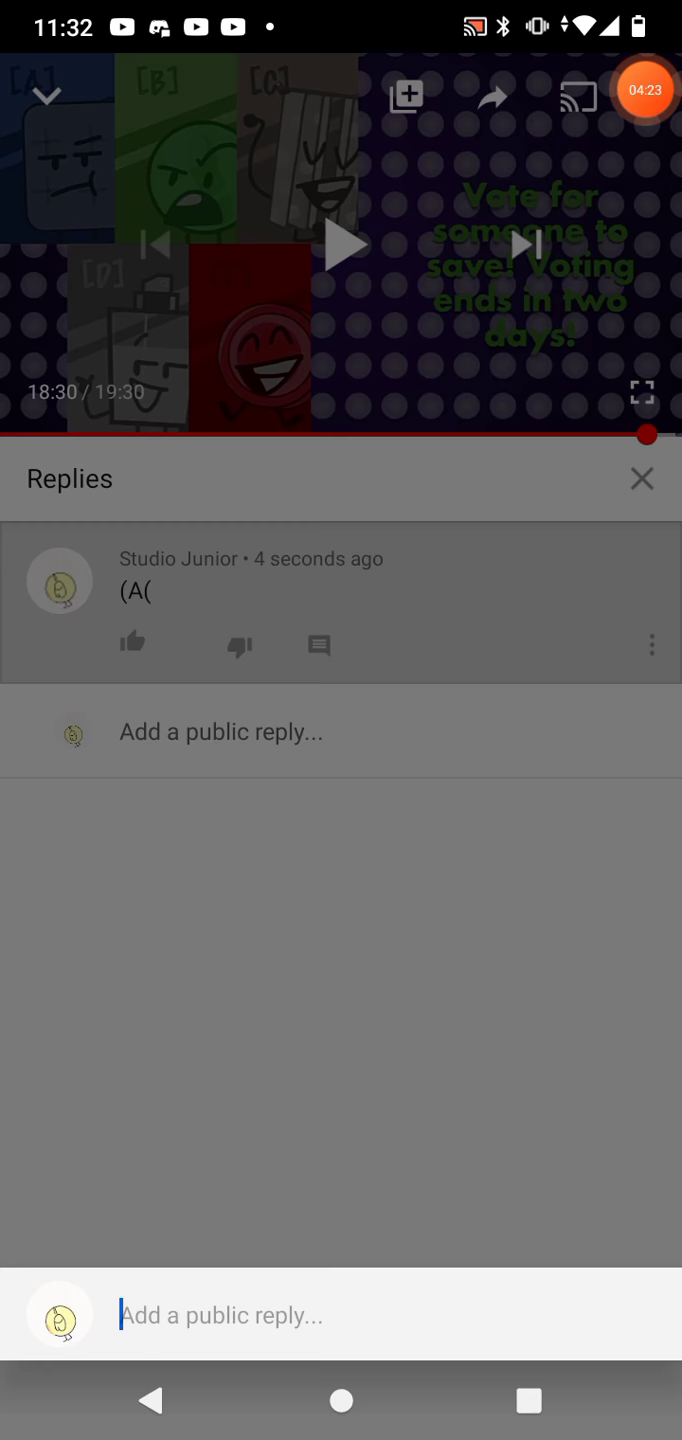
key(Escape)
click(650, 644)
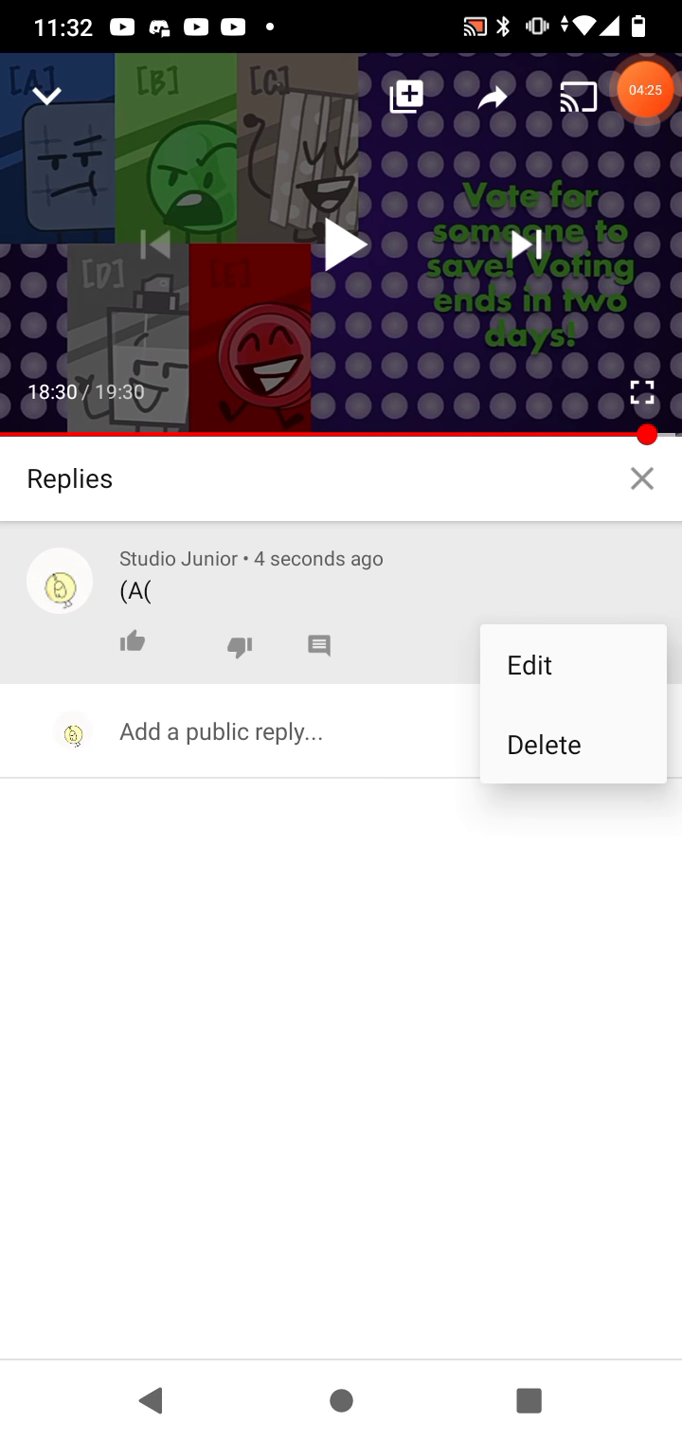
click(545, 742)
click(499, 784)
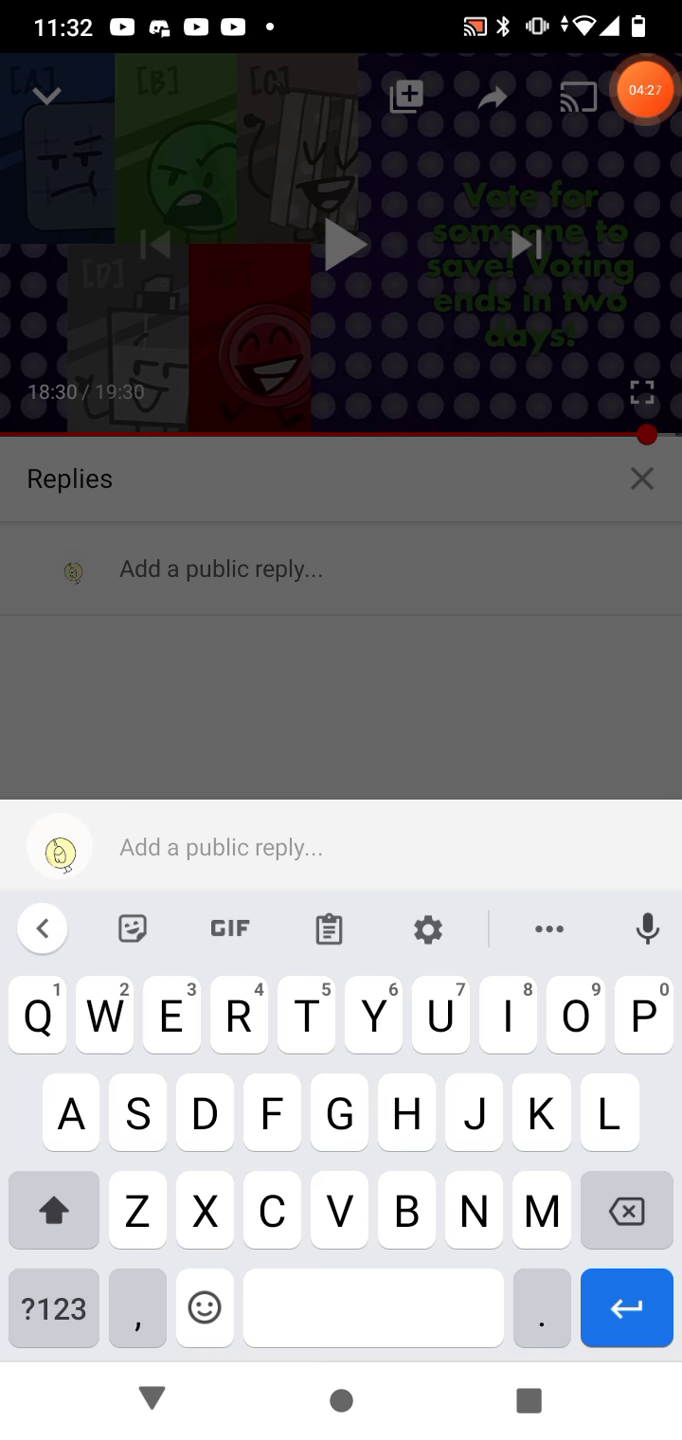
text(A)
- Write a reply reading '(A)' and send it
key(BackSpace)
click(53, 1211)
click(53, 1307)
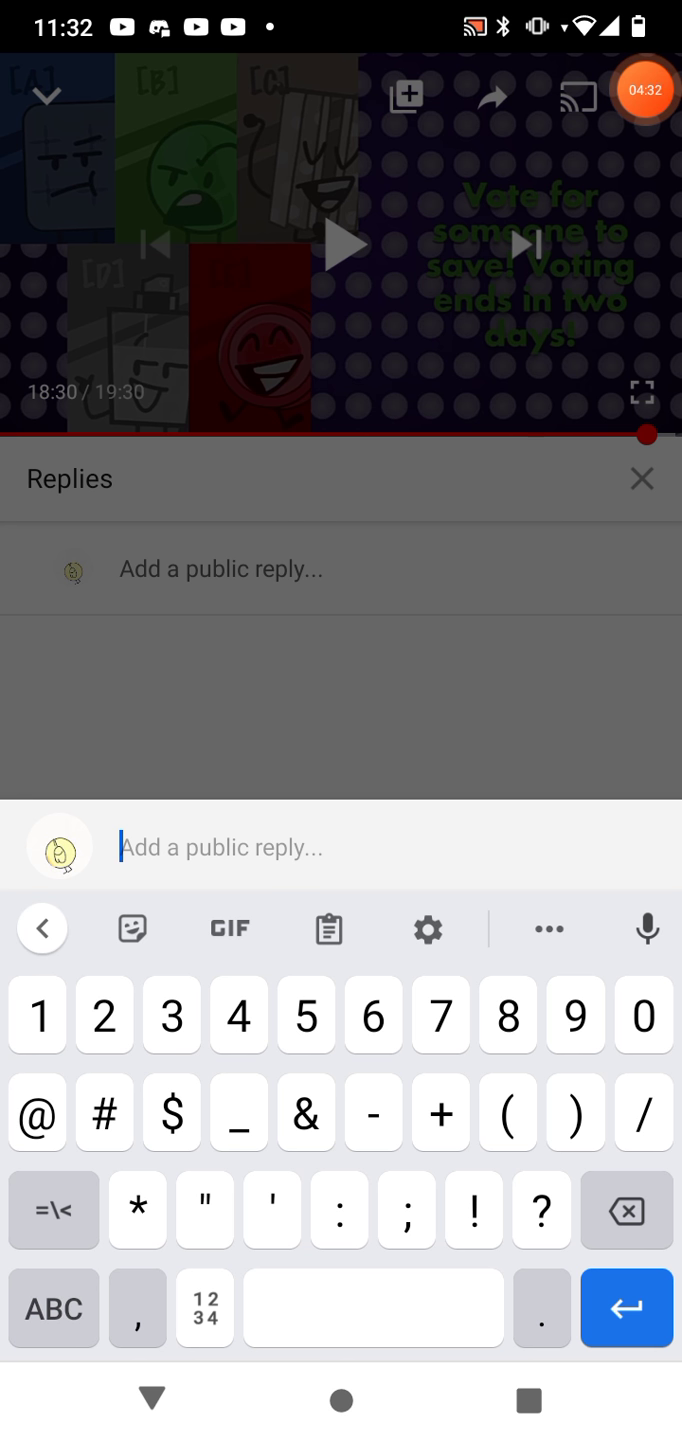
text(()
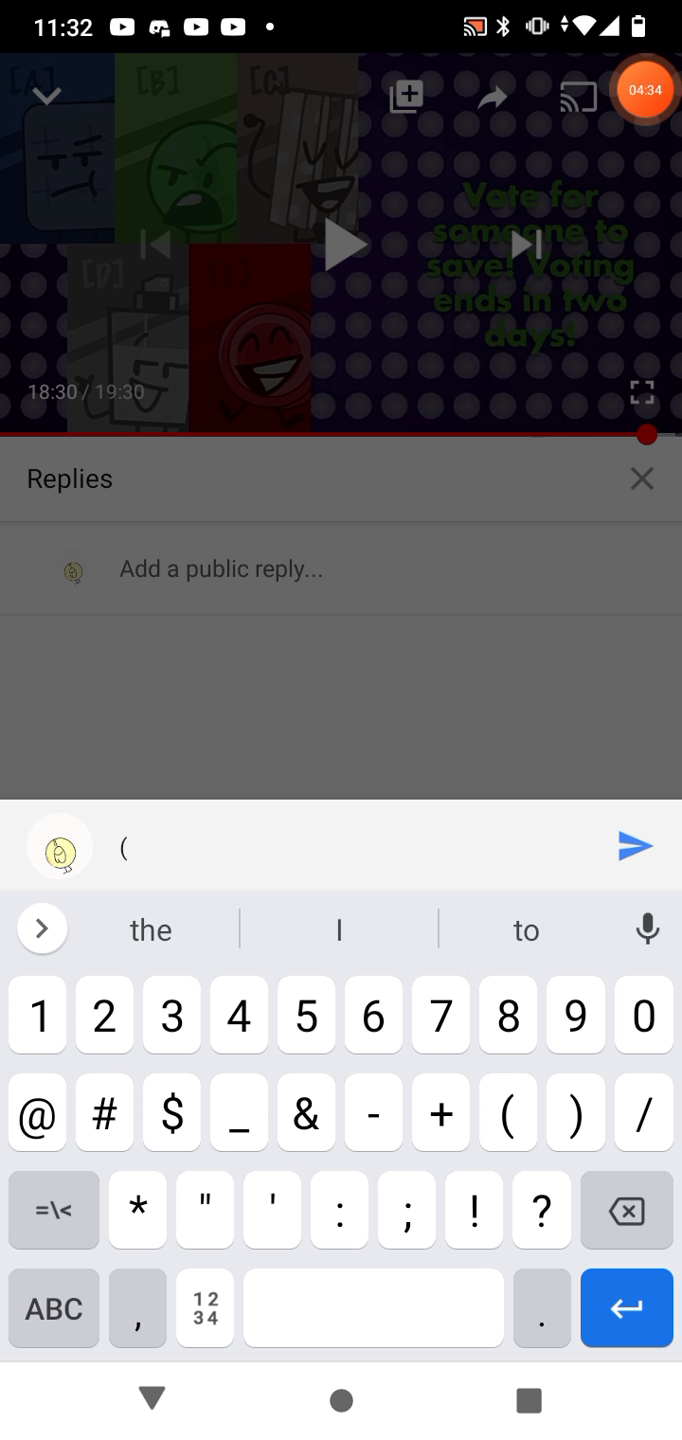
click(53, 1308)
click(45, 1210)
text(A)
click(49, 1309)
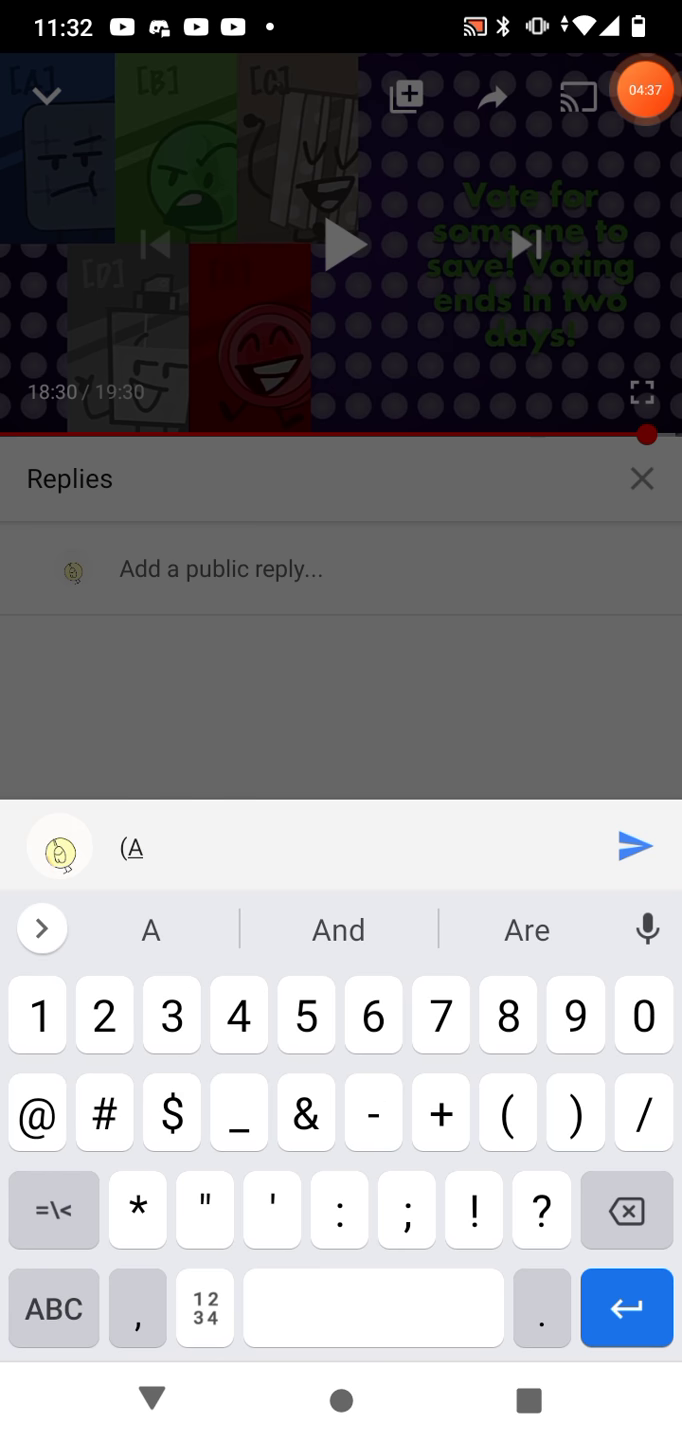
text())
click(634, 846)
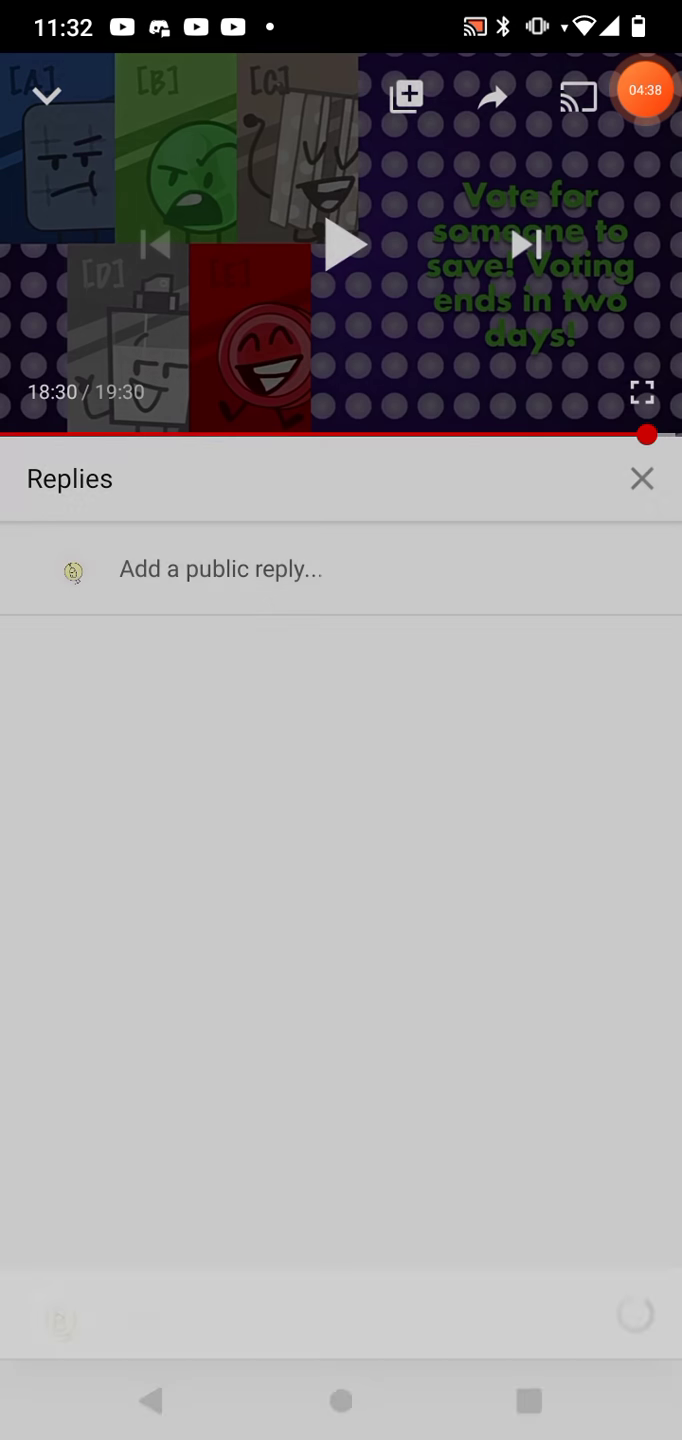
- Retry the failed reply, discard it, and close the Replies panel
click(635, 846)
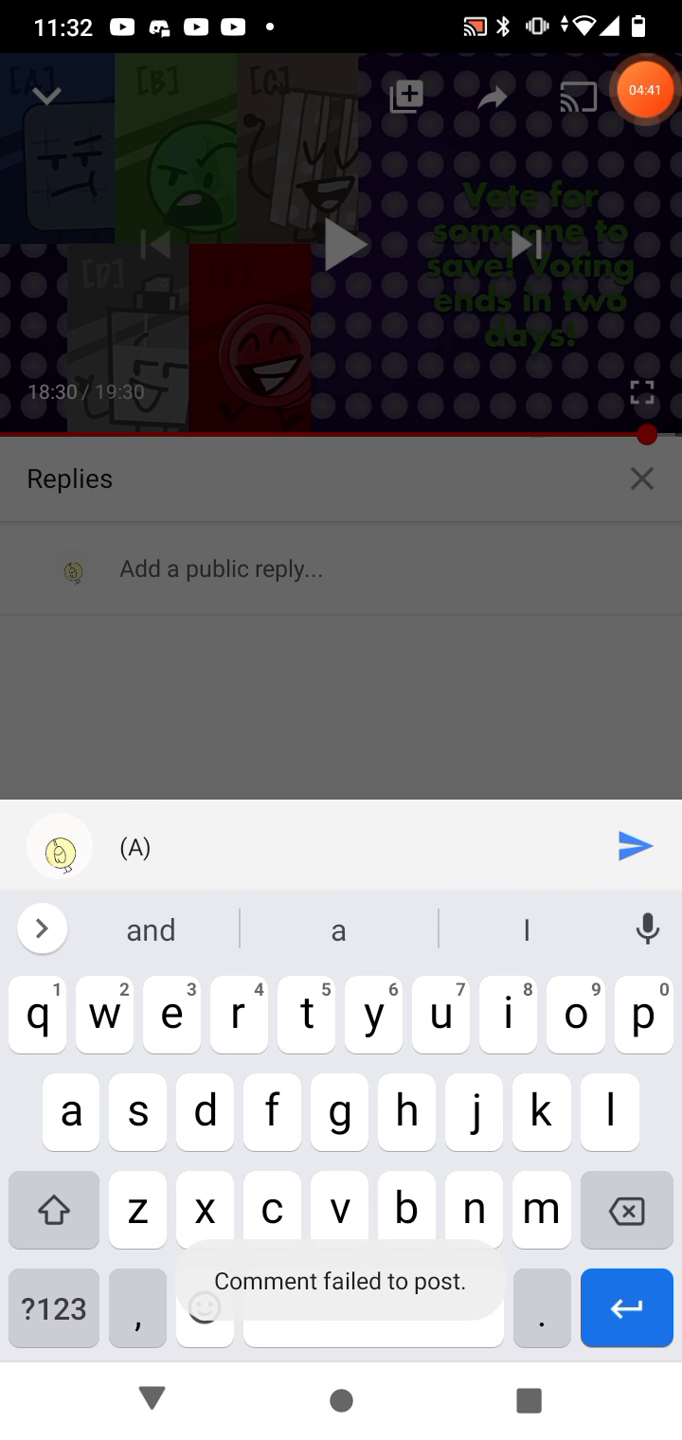
click(341, 731)
click(439, 747)
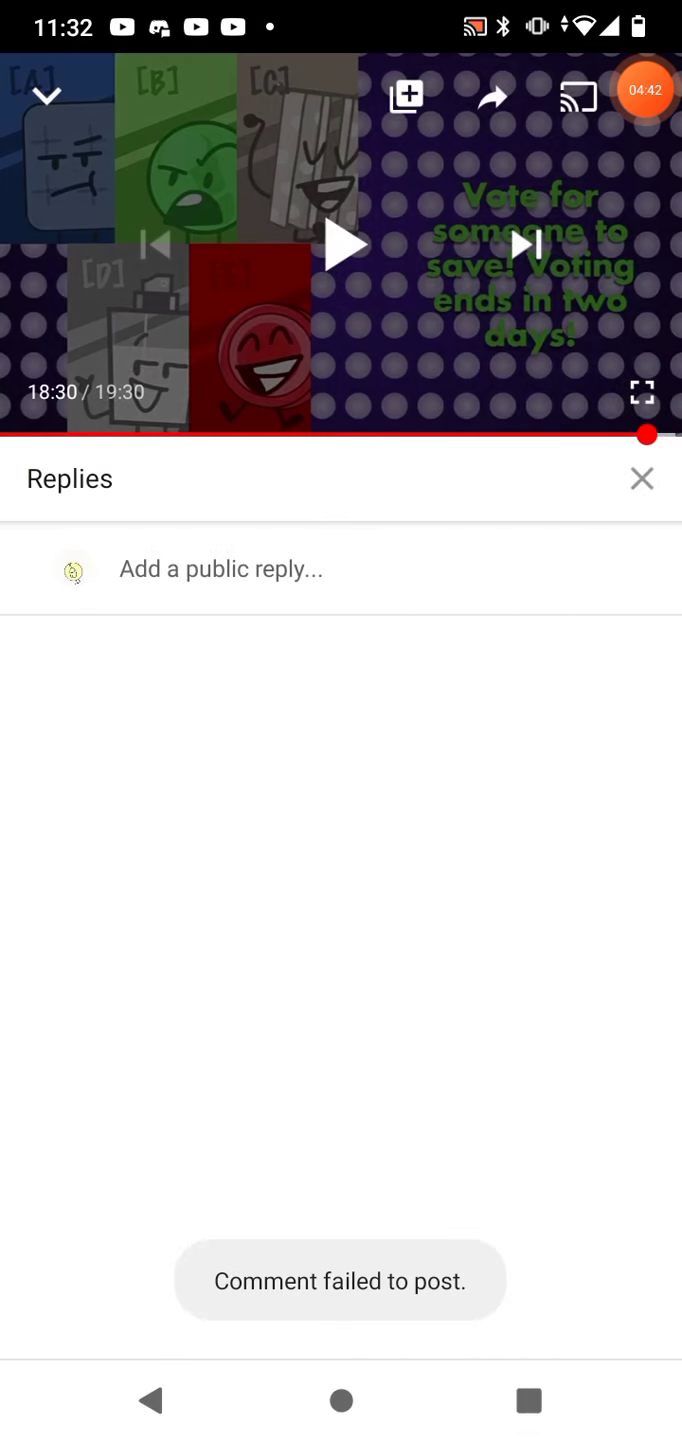
click(641, 478)
- Return to the comments and send '(A)' as a new public comment
click(225, 1052)
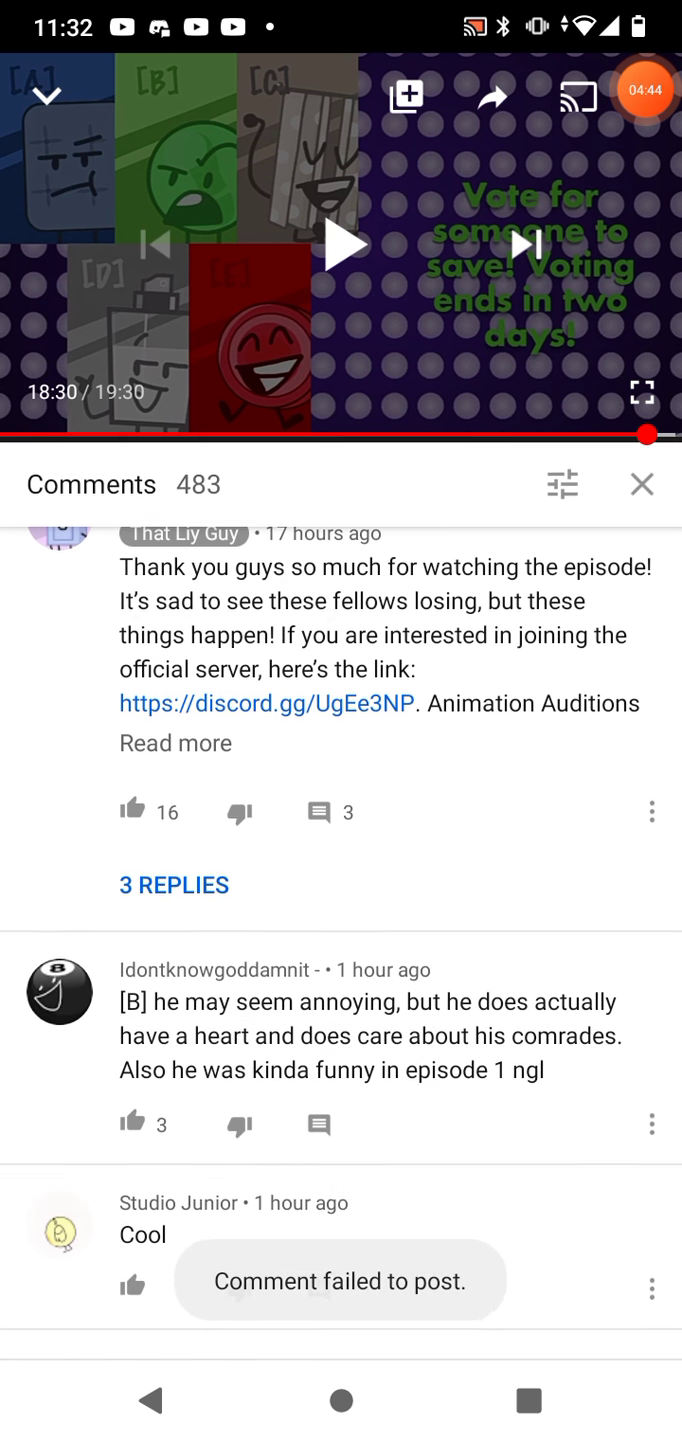
scroll(341, 900, down, 5)
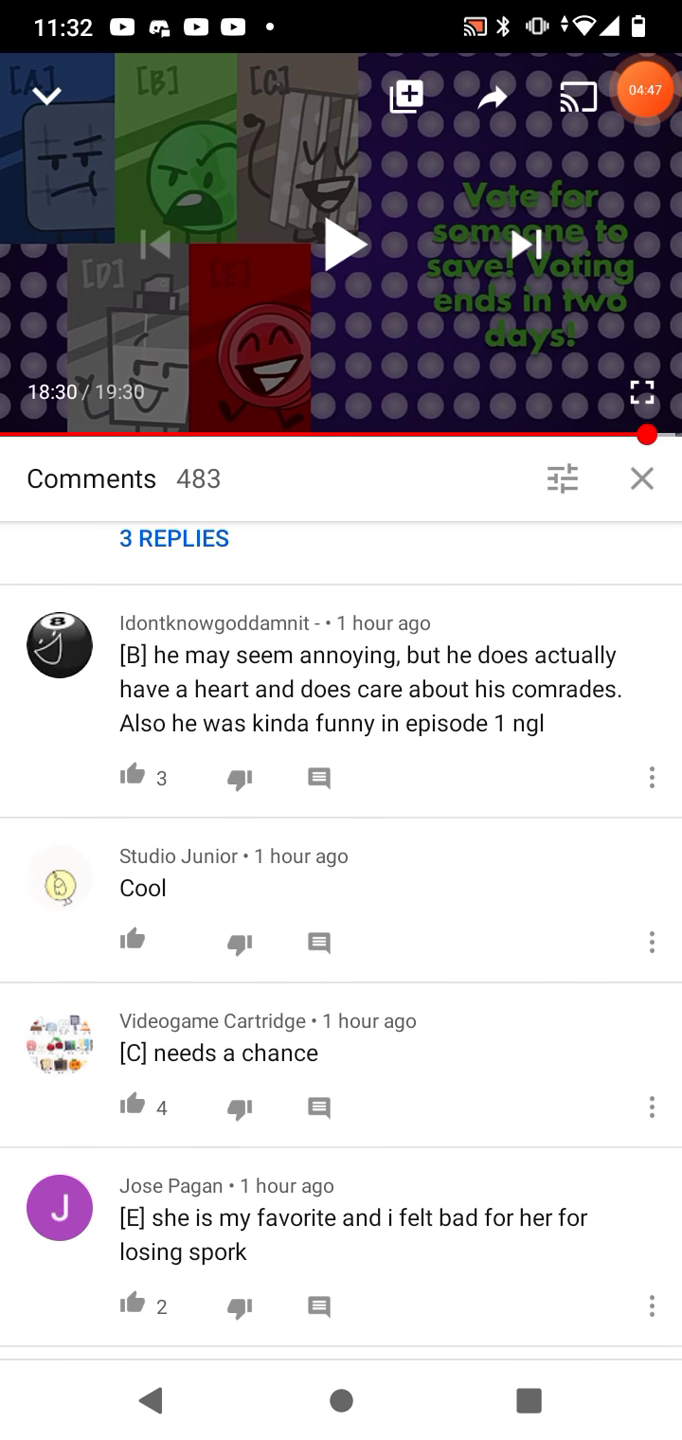
scroll(341, 901, up, 5)
click(248, 680)
click(34, 1308)
text(()
click(54, 1308)
click(54, 1209)
text(A)
click(54, 1309)
text())
click(635, 847)
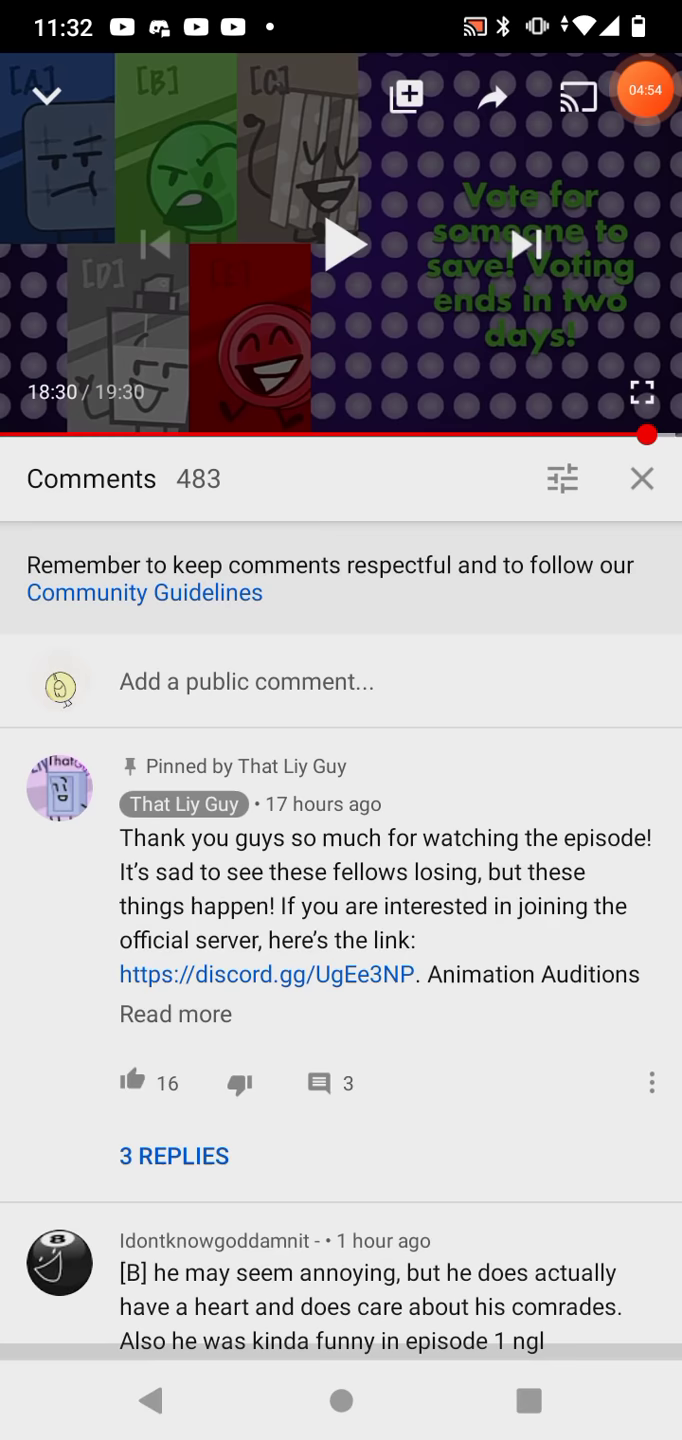
- Resume the video, bring up the player controls, then pause playback
click(346, 245)
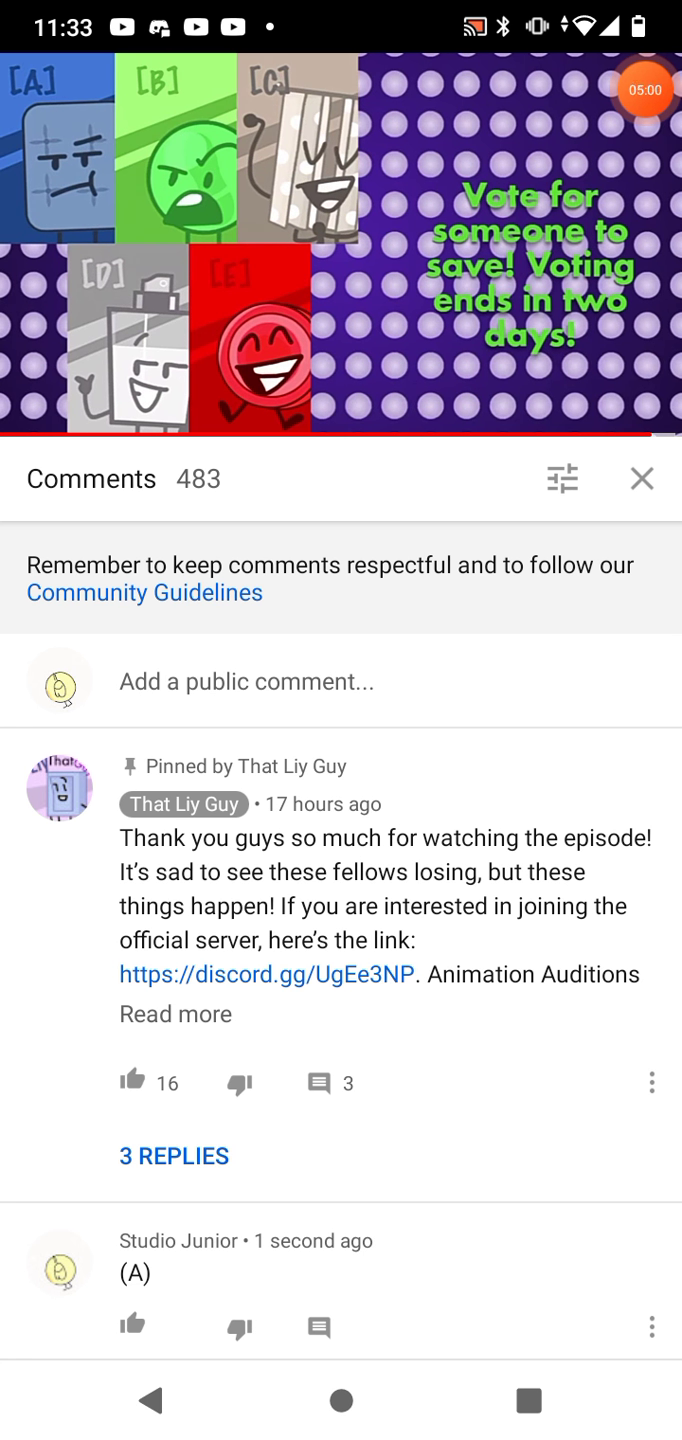
click(341, 241)
click(645, 90)
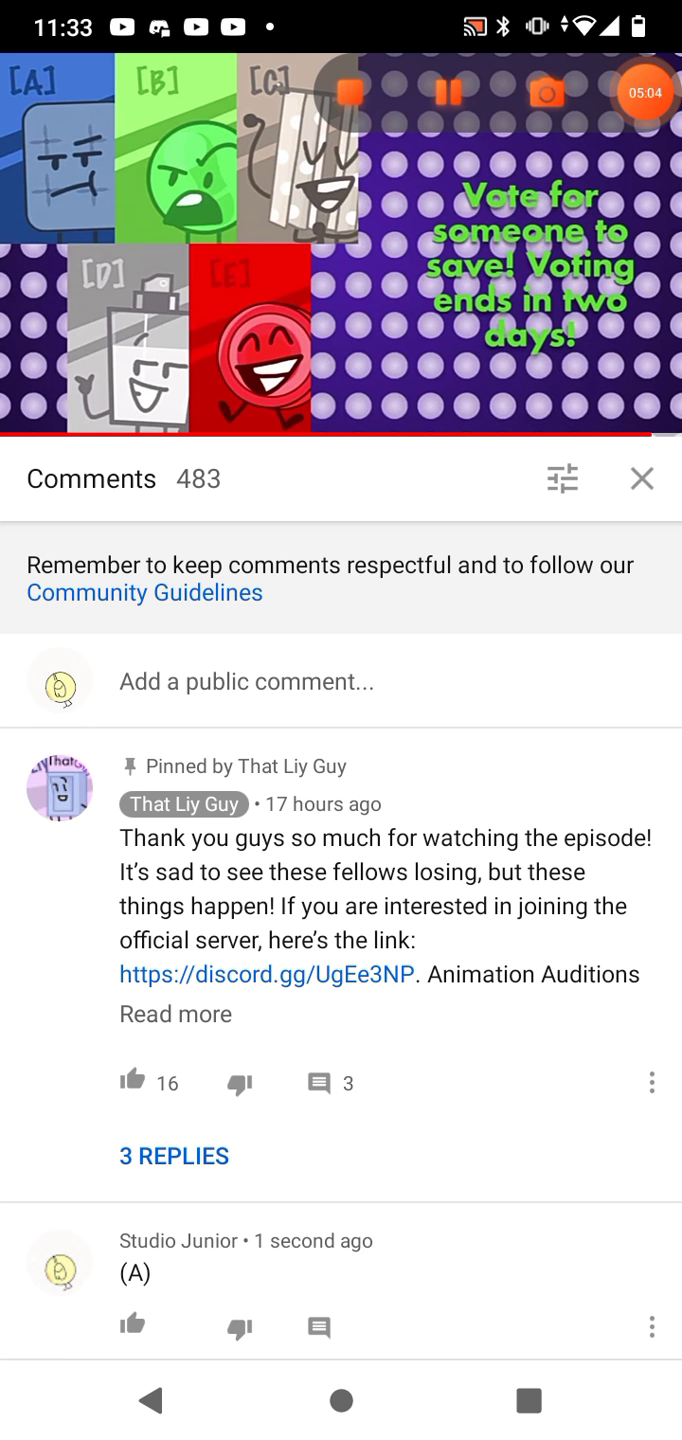
click(340, 242)
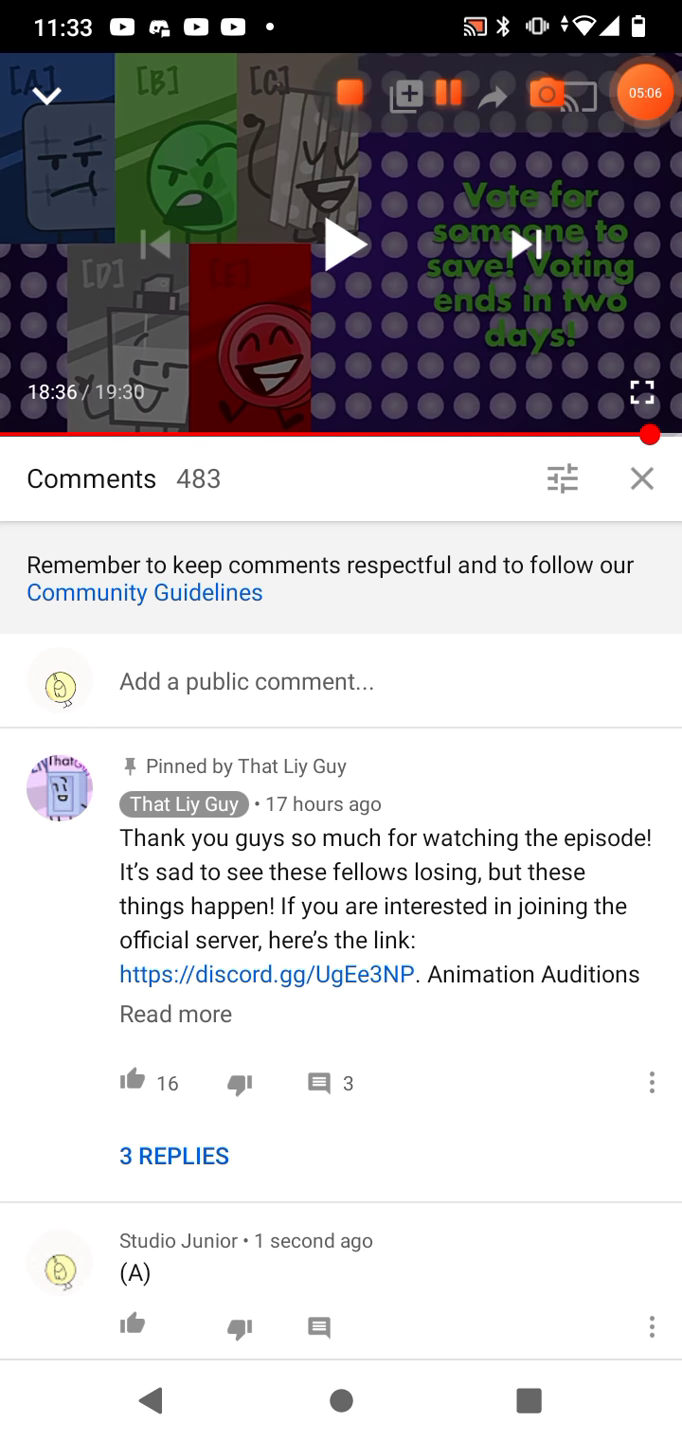